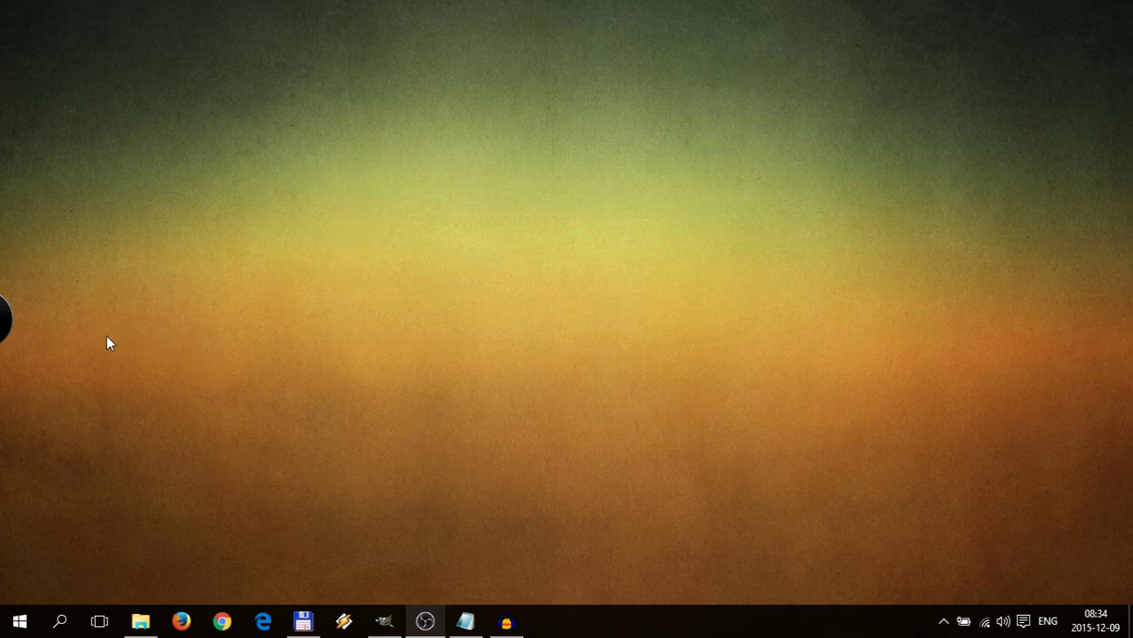
# Step: Launch VoiceTron from the desktop launcher and view the list of available profiles
pyautogui.moveTo(8, 321)
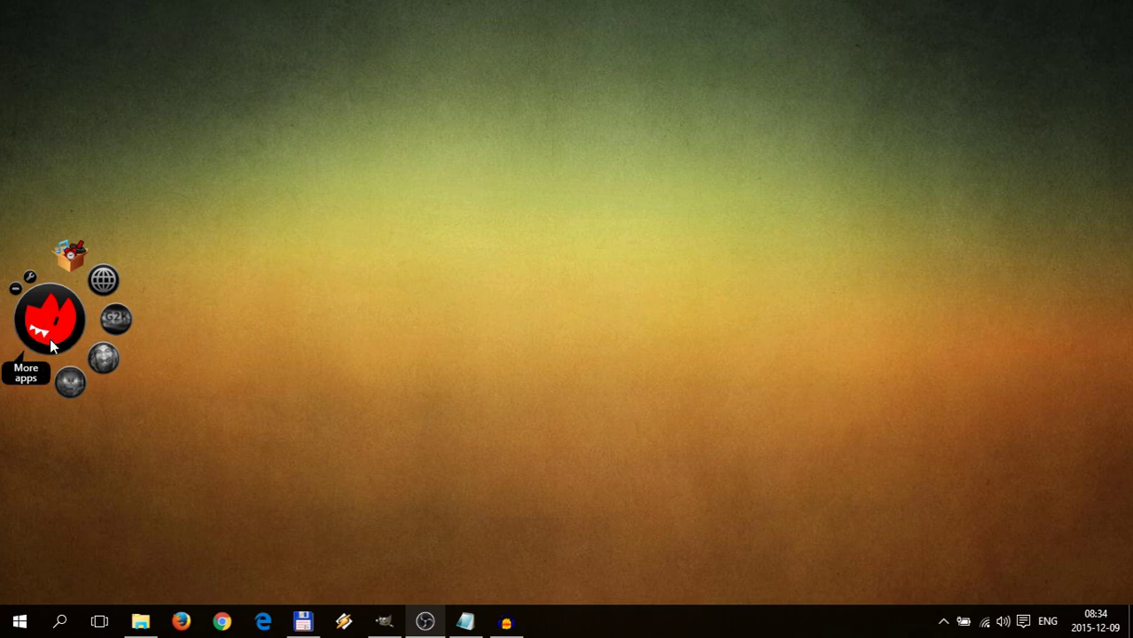
pyautogui.click(69, 385)
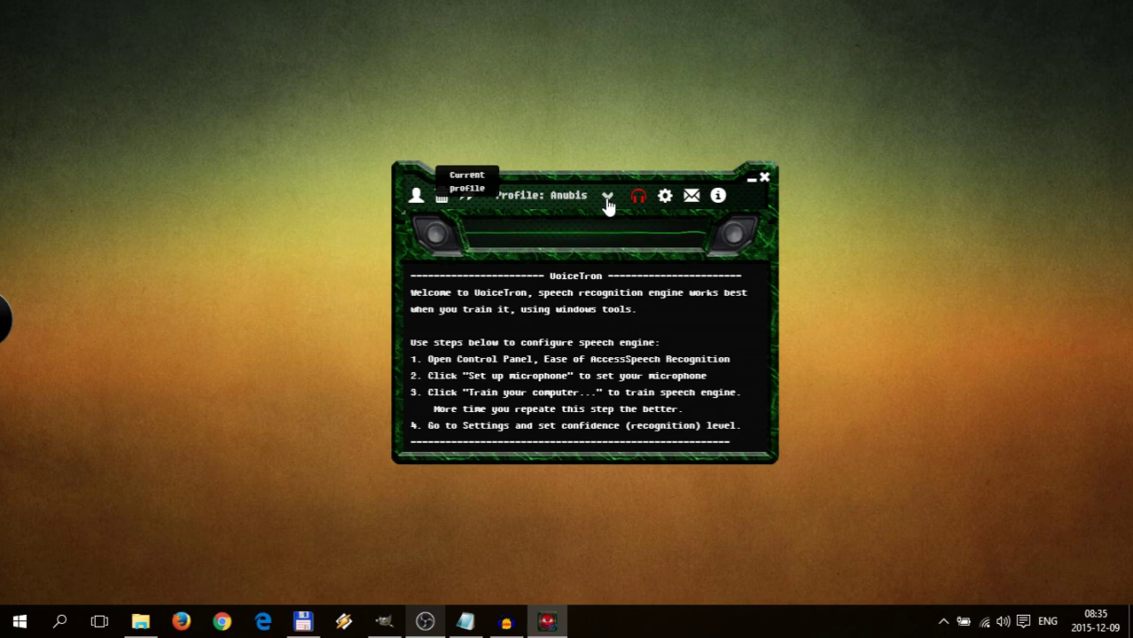
pyautogui.click(609, 199)
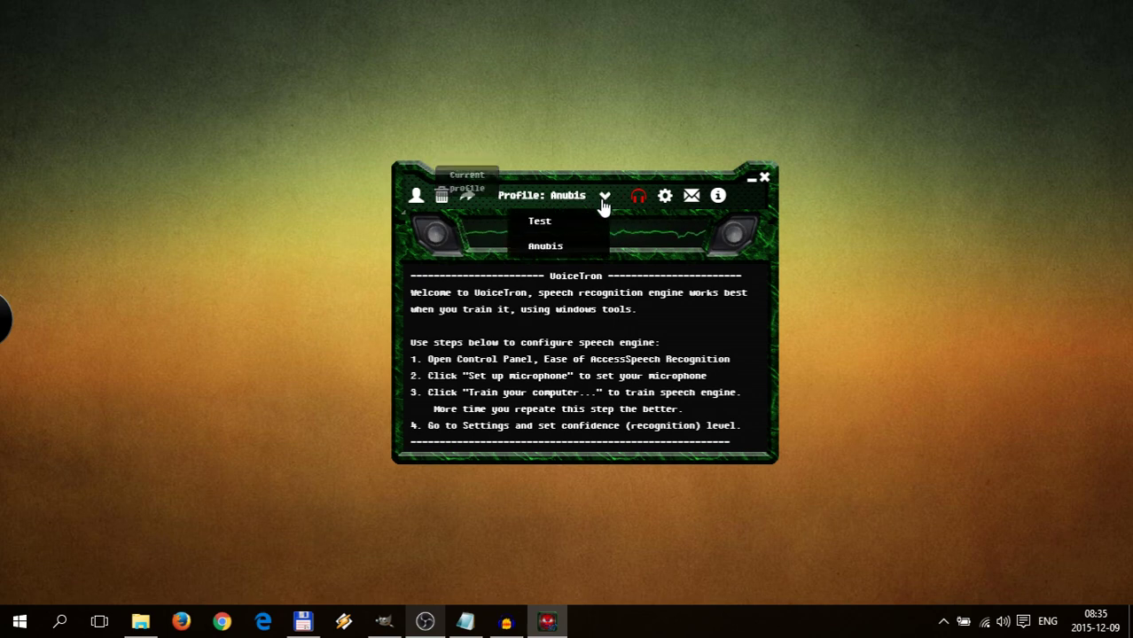
pyautogui.click(584, 360)
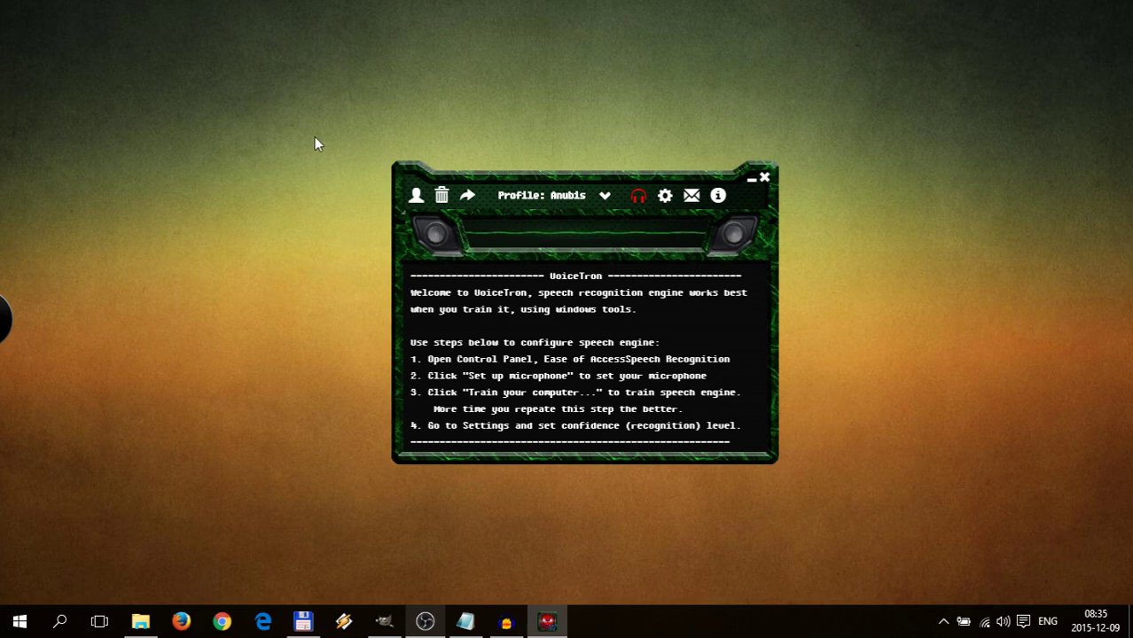
# Step: Open the Anubis profile for editing, look through its commands and sort them by category
pyautogui.click(415, 202)
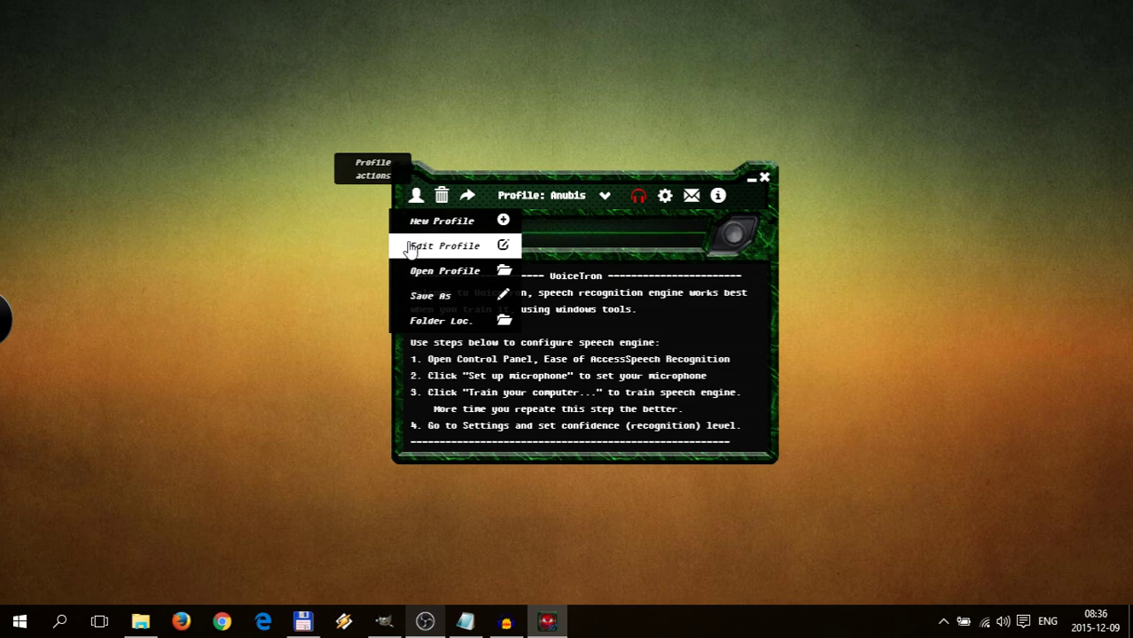
pyautogui.click(414, 245)
pyautogui.scroll(-5, 608, 313)
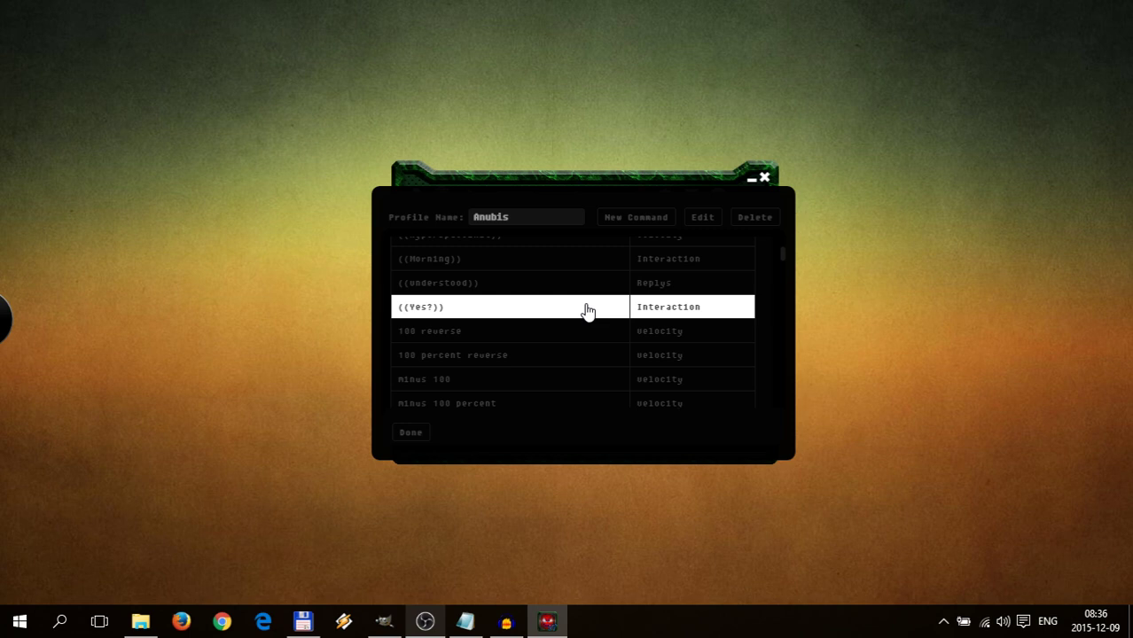
pyautogui.scroll(-5, 585, 311)
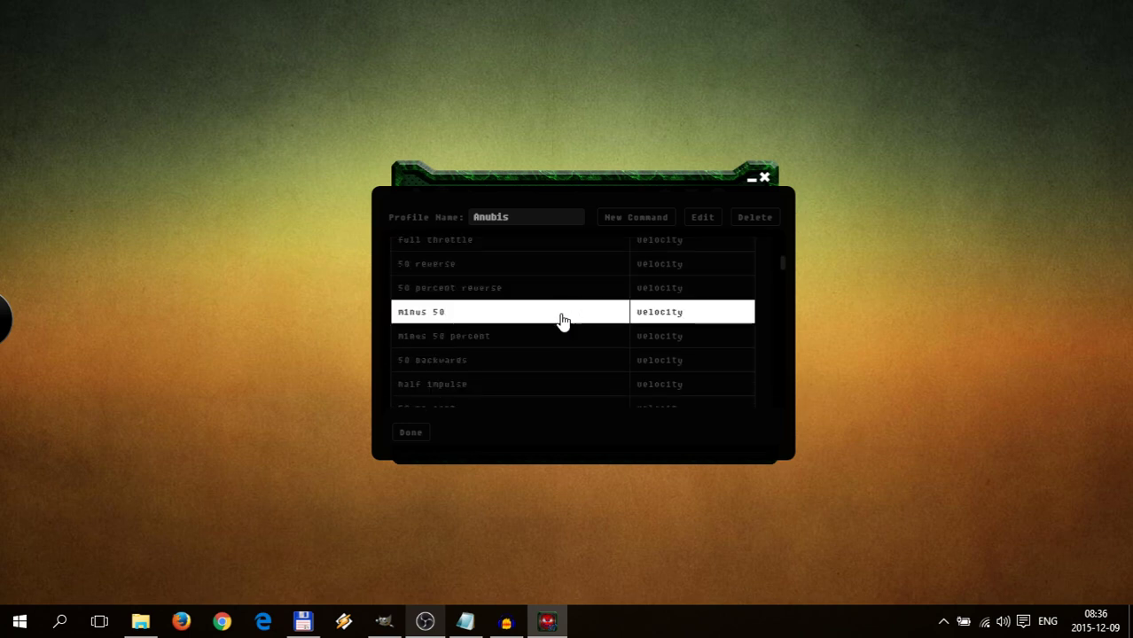
pyautogui.scroll(-3, 564, 366)
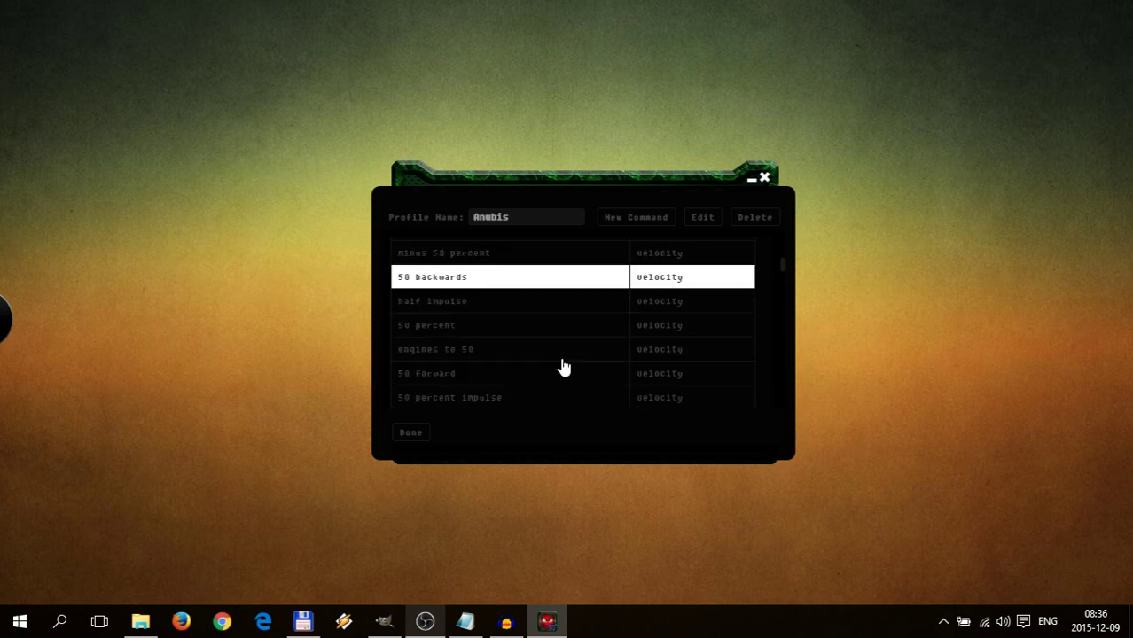
pyautogui.scroll(10, 564, 367)
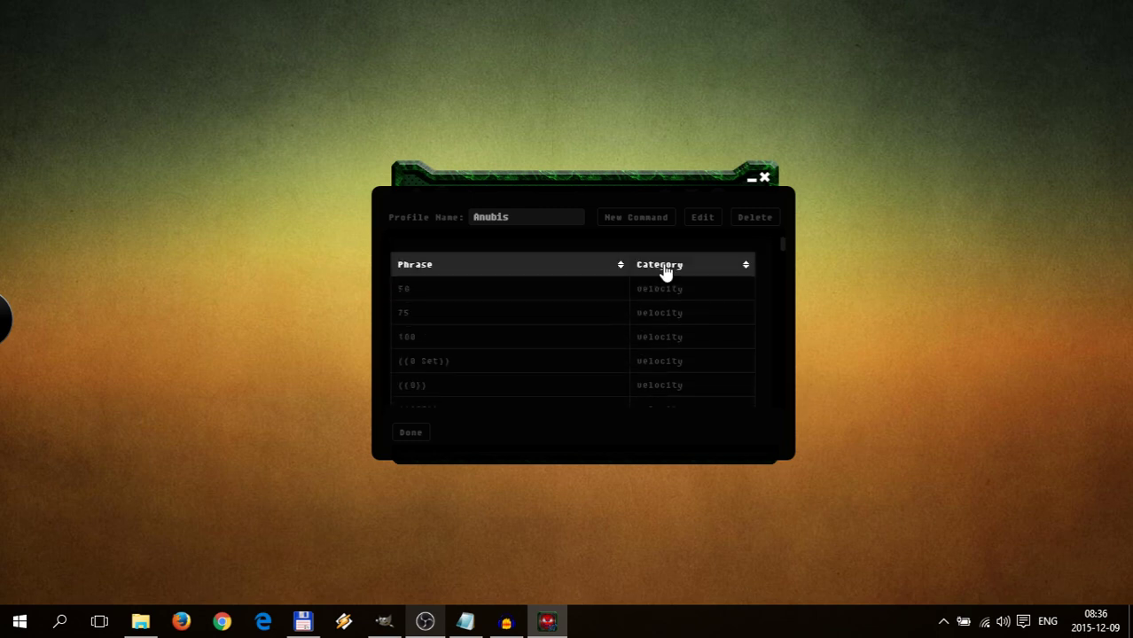
pyautogui.click(660, 268)
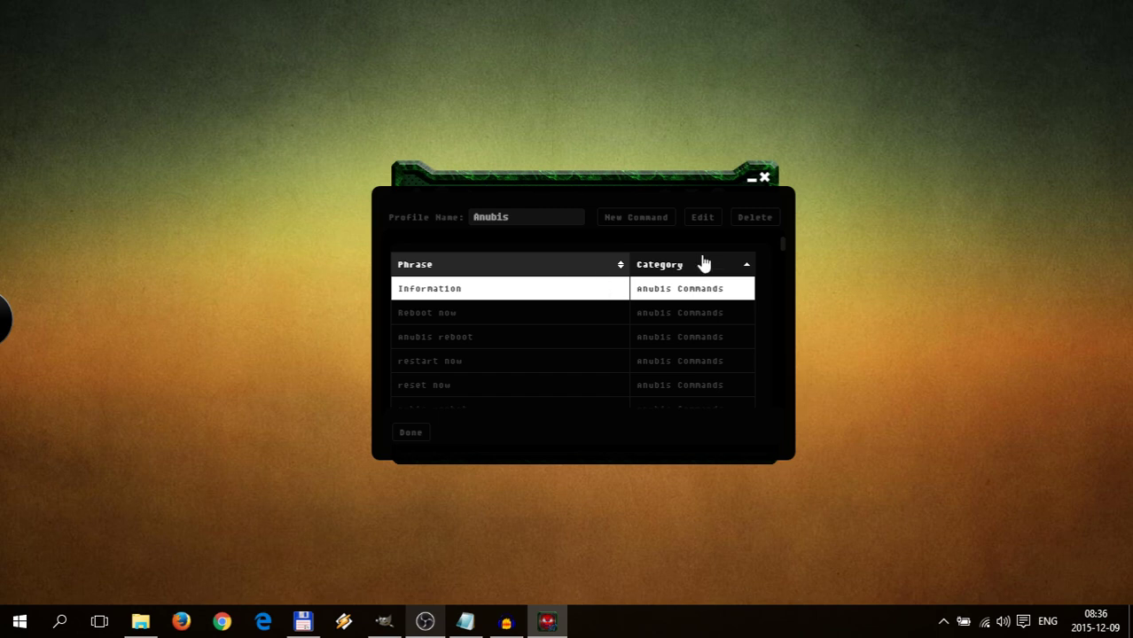
# Step: Examine the Information command's first Play Sound action and its trigger phrase, leaving the command without saving
pyautogui.click(701, 219)
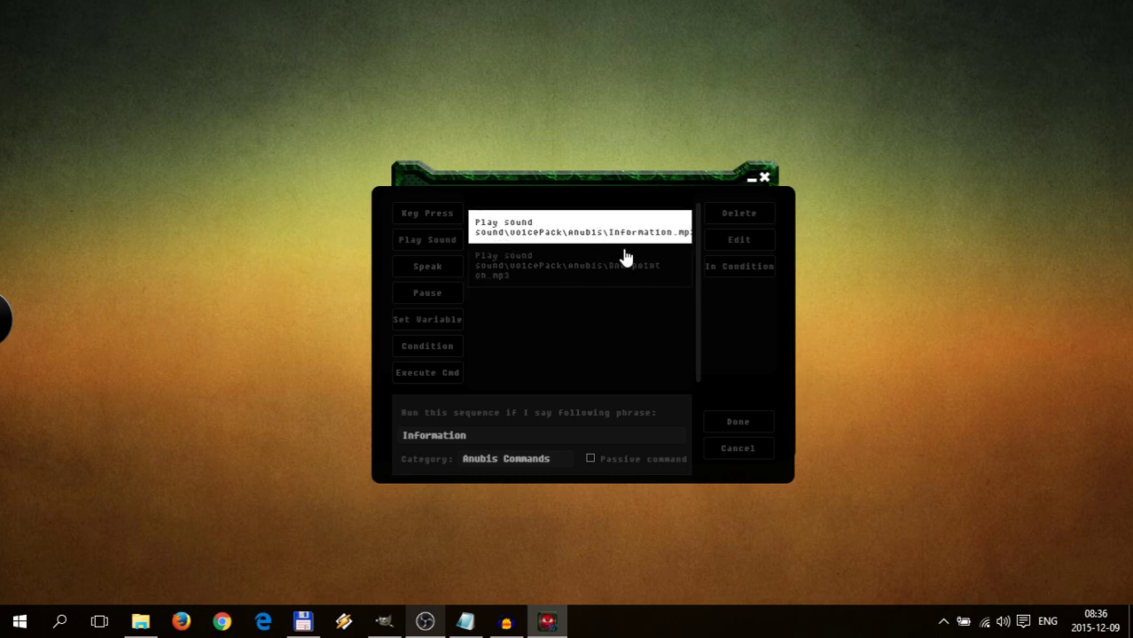
pyautogui.click(733, 247)
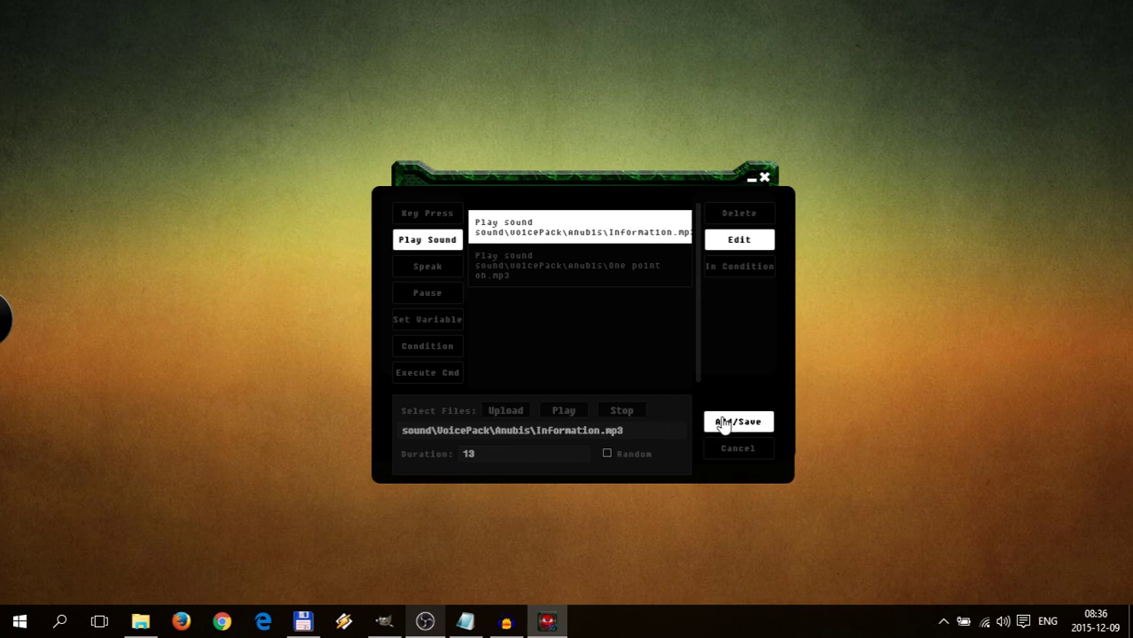
pyautogui.scroll(-1, 602, 314)
pyautogui.scroll(1, 552, 381)
pyautogui.click(725, 451)
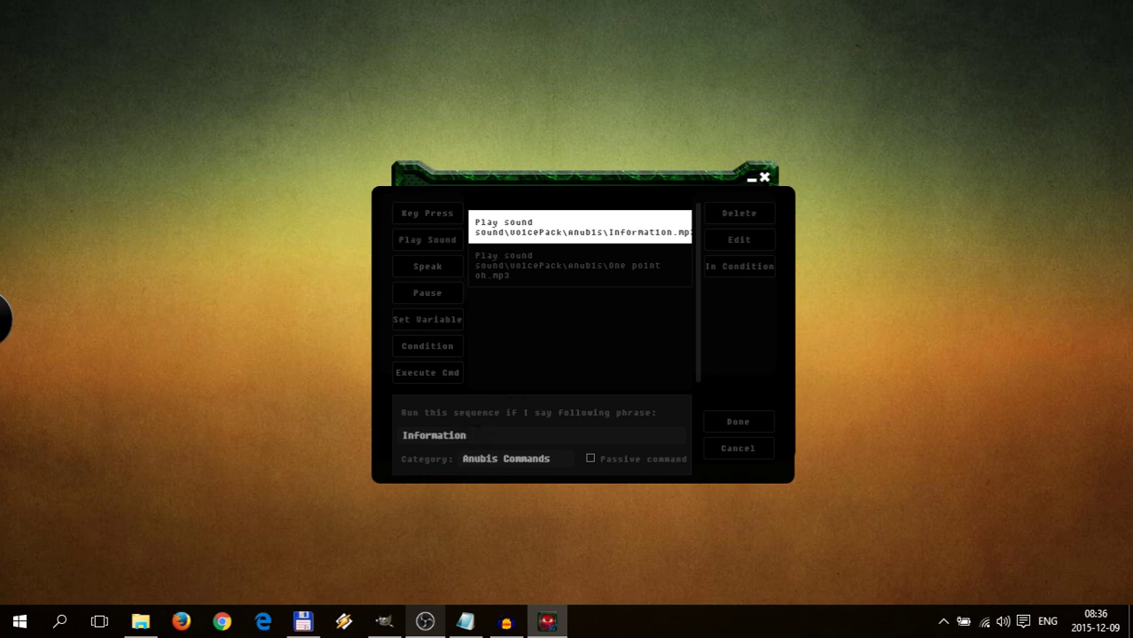
pyautogui.moveTo(470, 436); pyautogui.dragTo(410, 436)
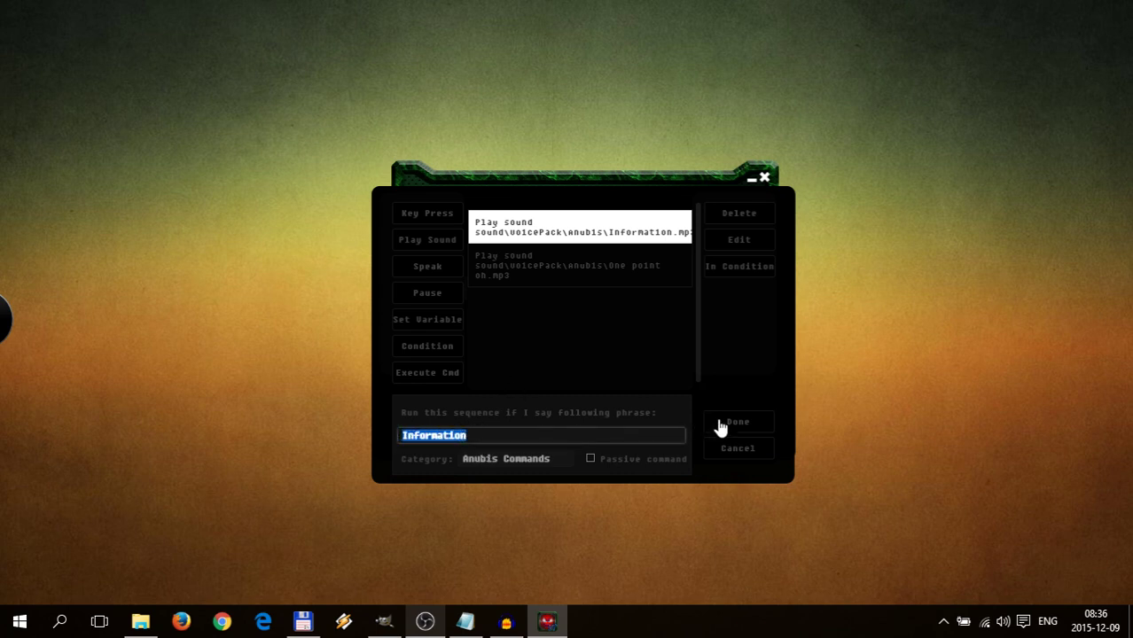
pyautogui.click(735, 448)
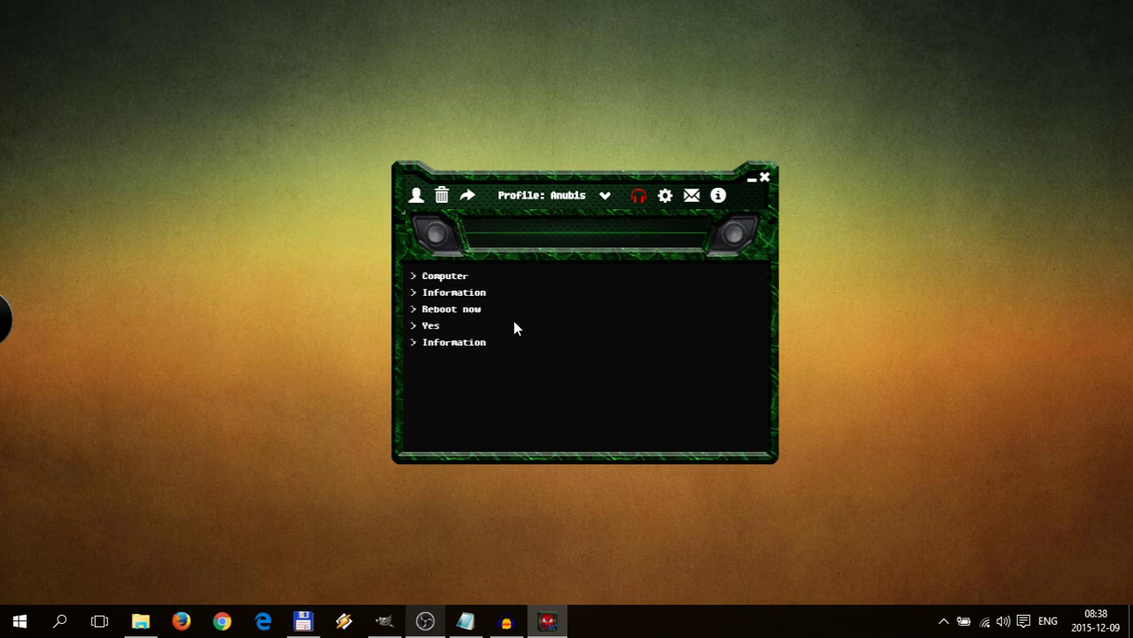
# Step: Reopen the Information command in the Anubis profile to review its Information.mp3 sound settings, and cancel out of it
pyautogui.click(417, 196)
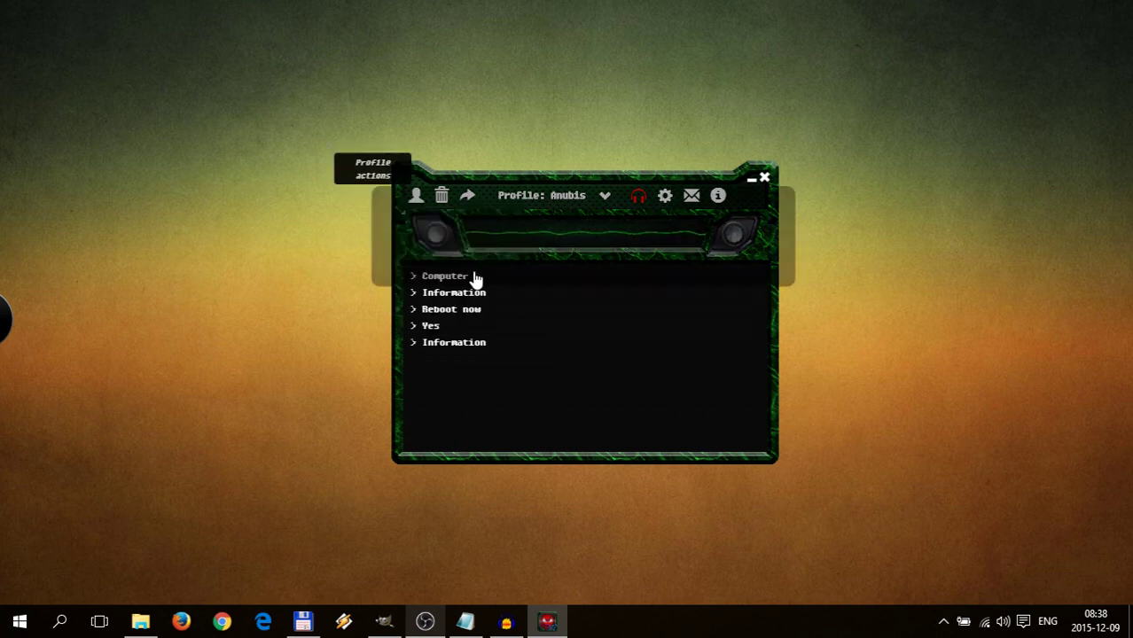
pyautogui.click(531, 291)
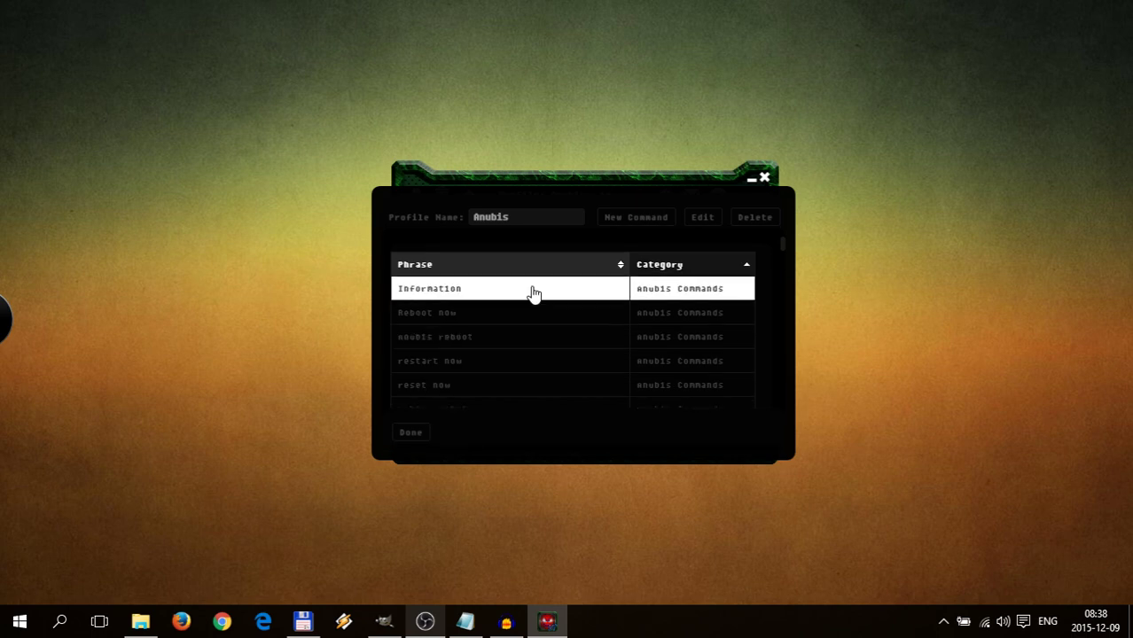
pyautogui.click(706, 221)
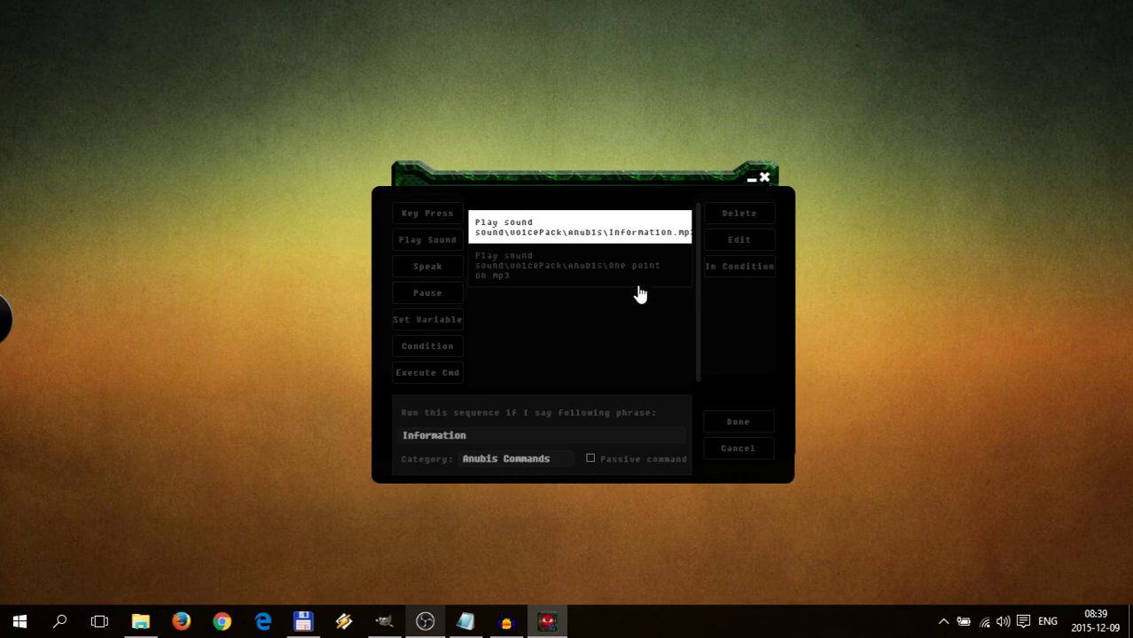
pyautogui.click(718, 242)
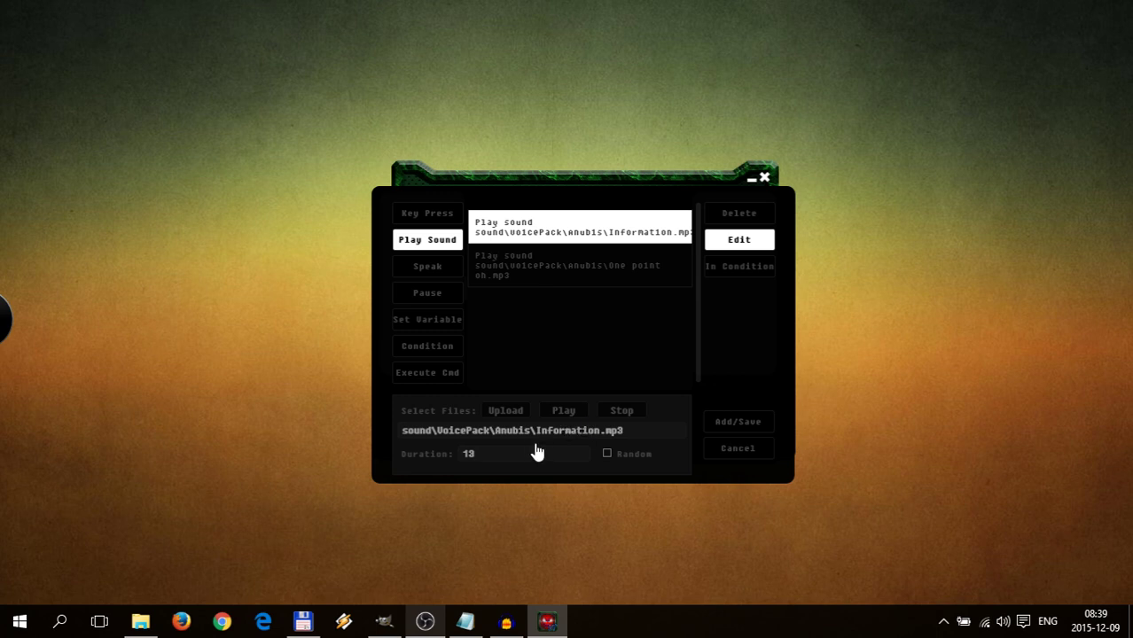
pyautogui.click(717, 450)
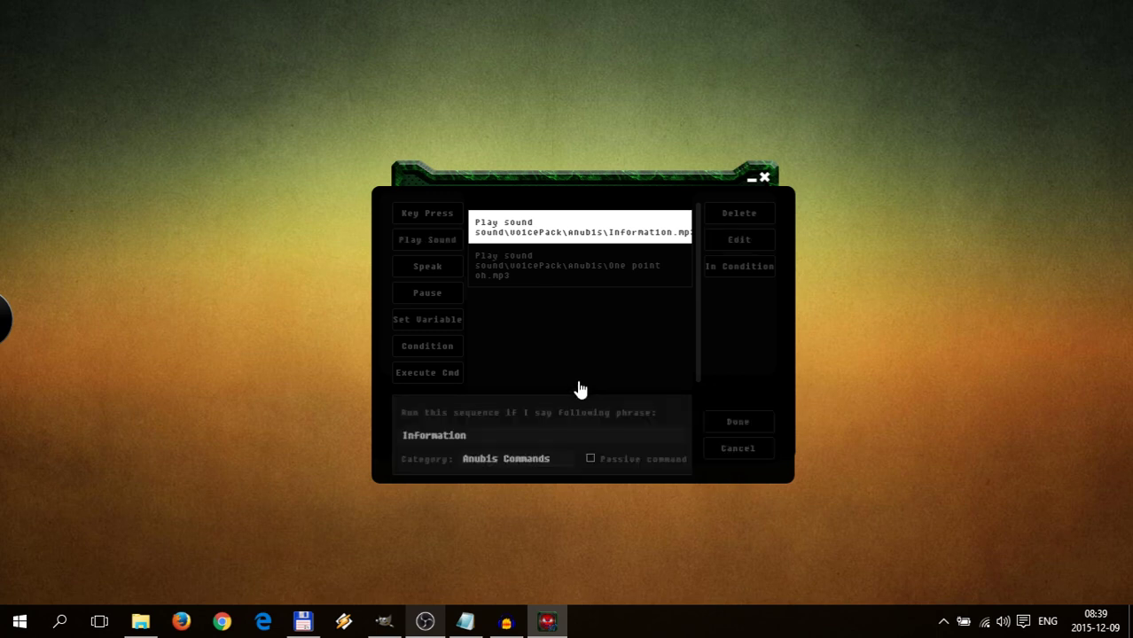
pyautogui.click(710, 451)
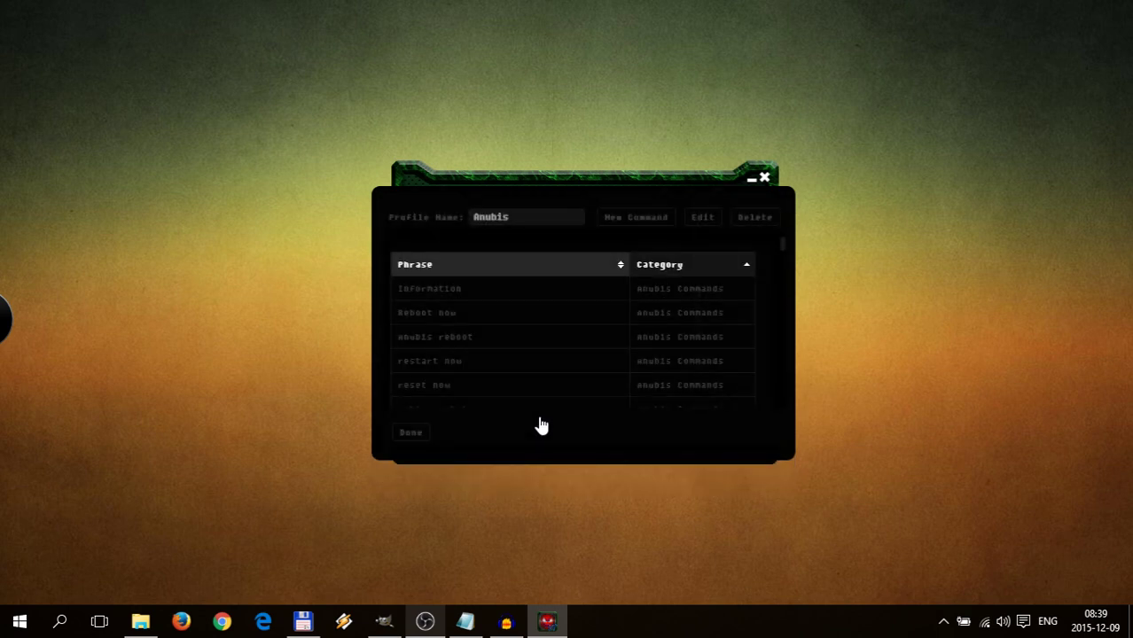
pyautogui.click(542, 427)
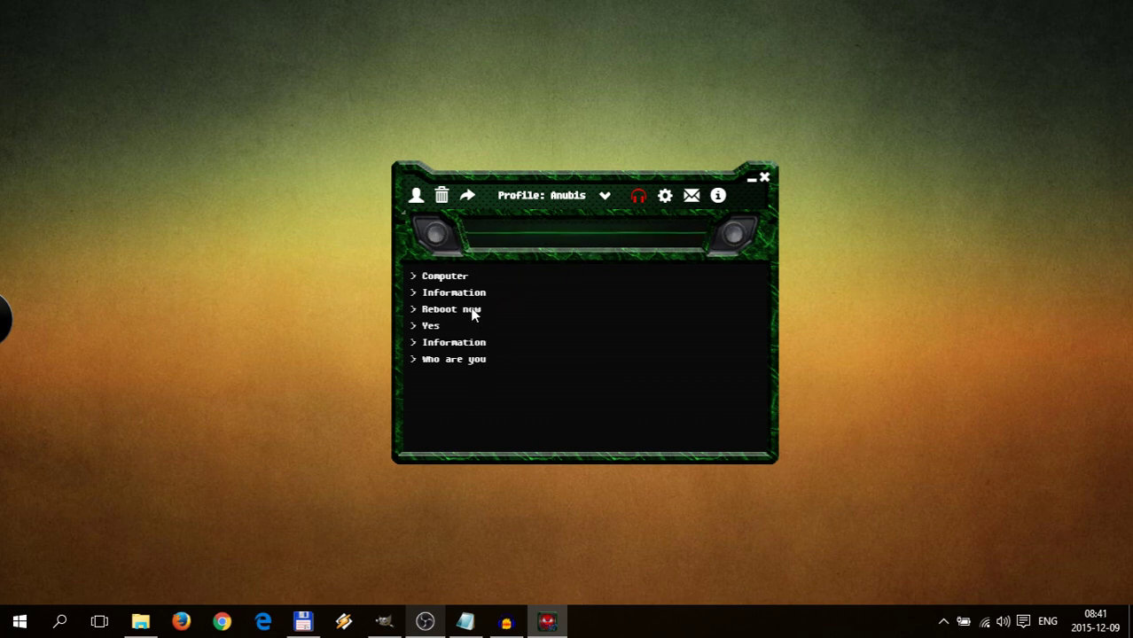
# Step: Create a new command in the Anubis profile with the trigger phrase "test"
pyautogui.click(416, 195)
pyautogui.click(416, 247)
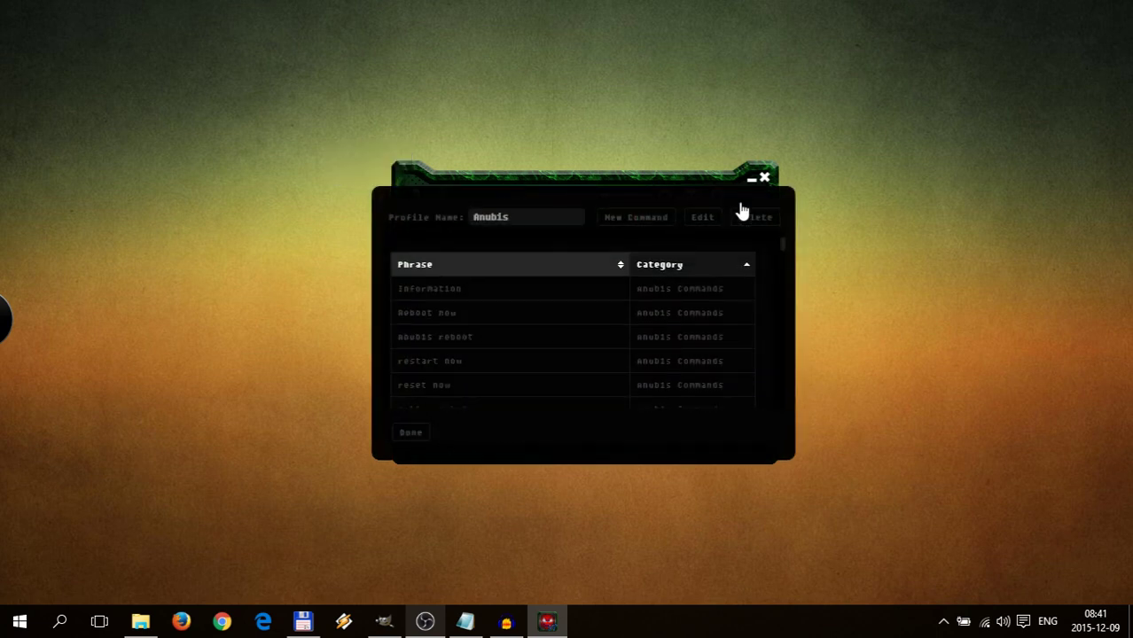
pyautogui.click(637, 219)
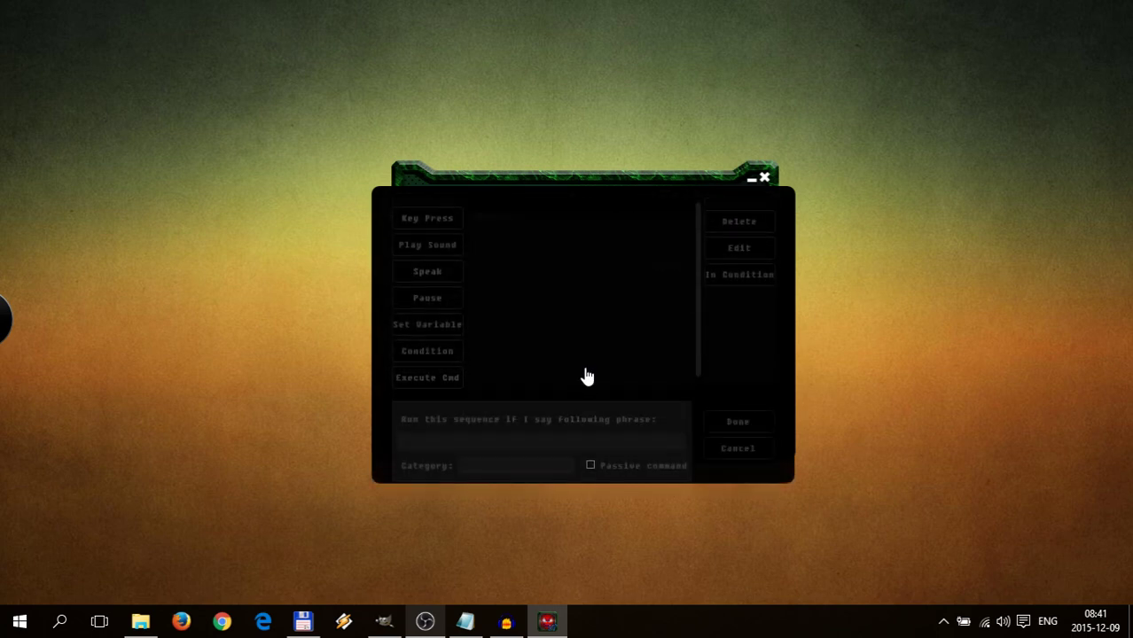
pyautogui.click(522, 434)
pyautogui.write('test')
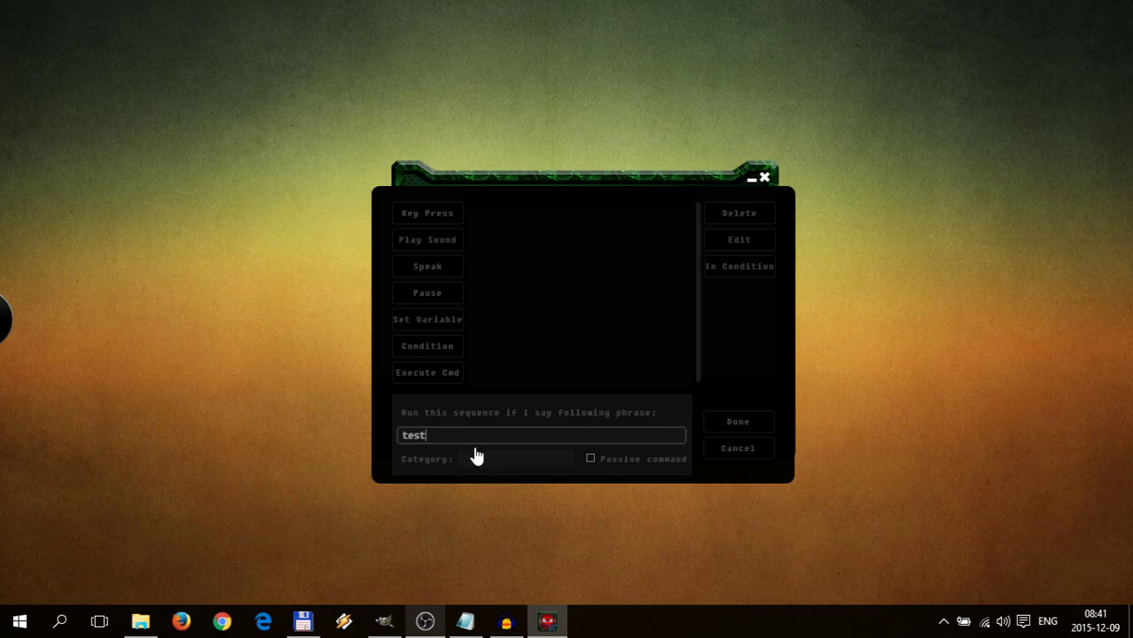
# Step: Add a Speak action to the new command that says "Hi, this is a test!"
pyautogui.click(429, 267)
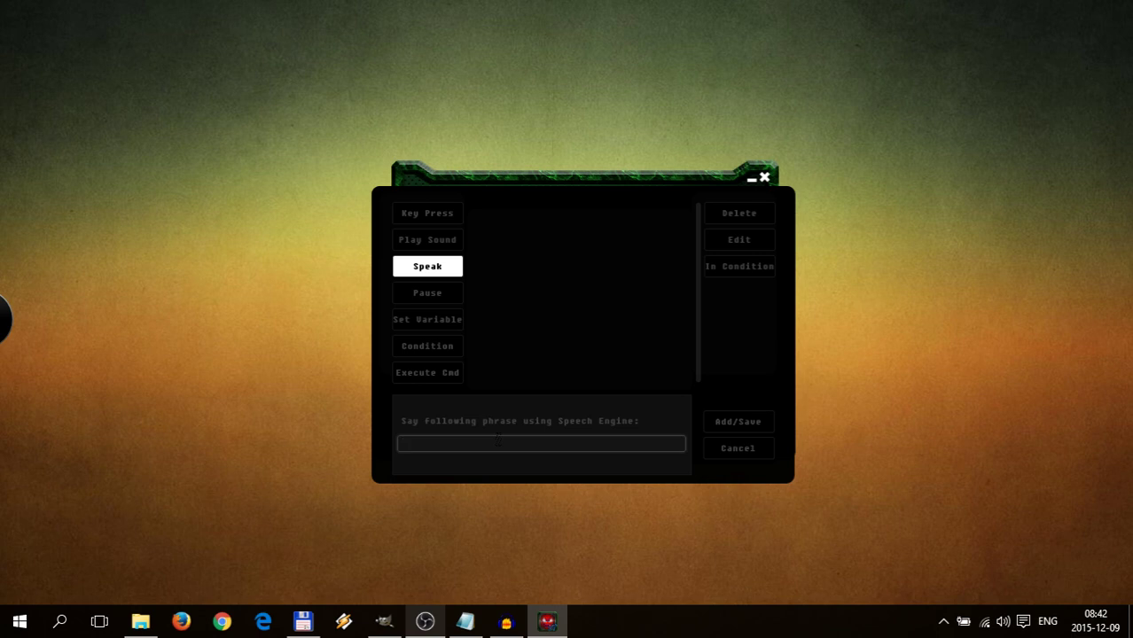
pyautogui.write('Hi, this is a test!')
pyautogui.click(733, 424)
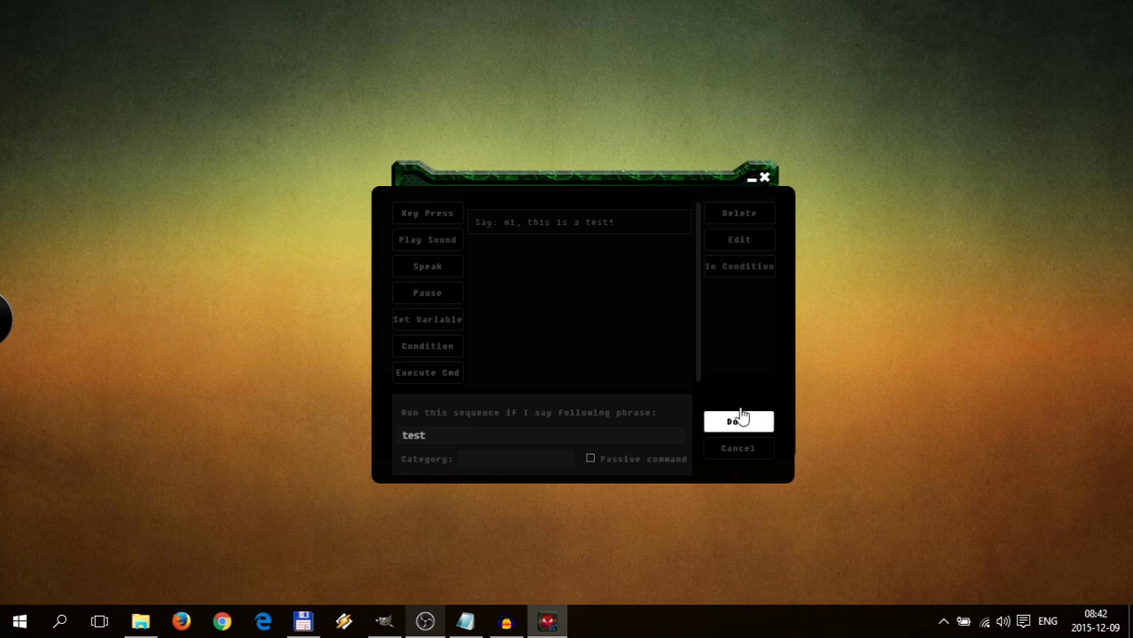